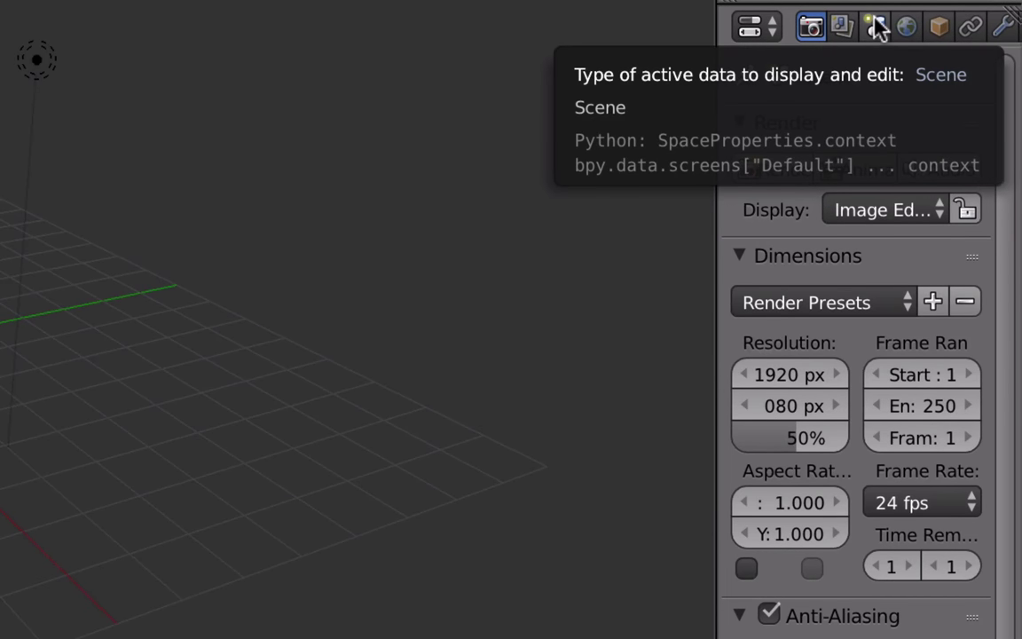
In the Scene tab's Units panel, choose Metric and enter a Unit Scale of 0.01.
click(876, 27)
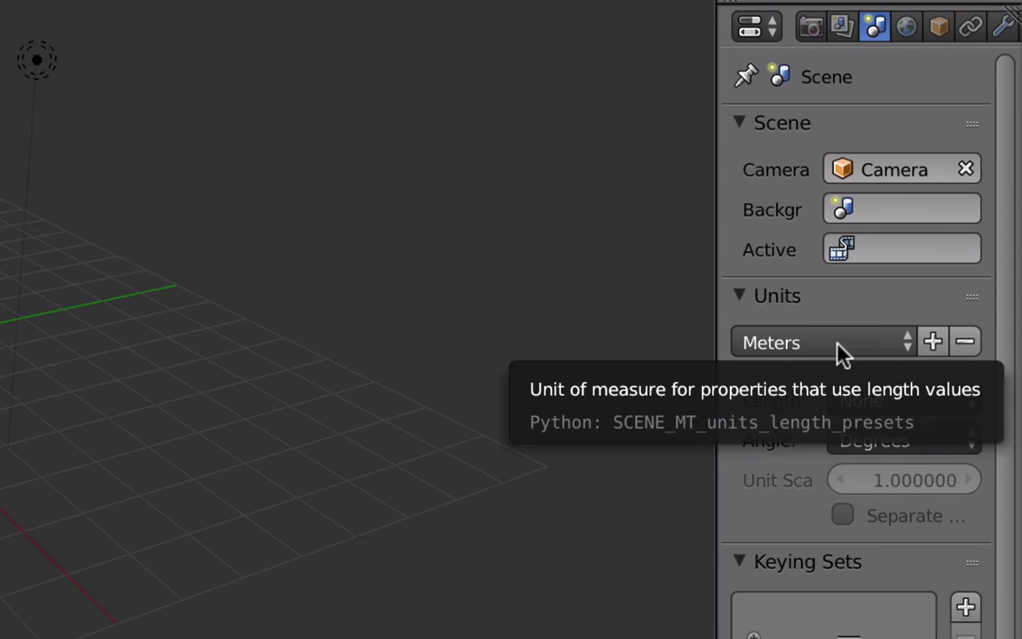
click(896, 396)
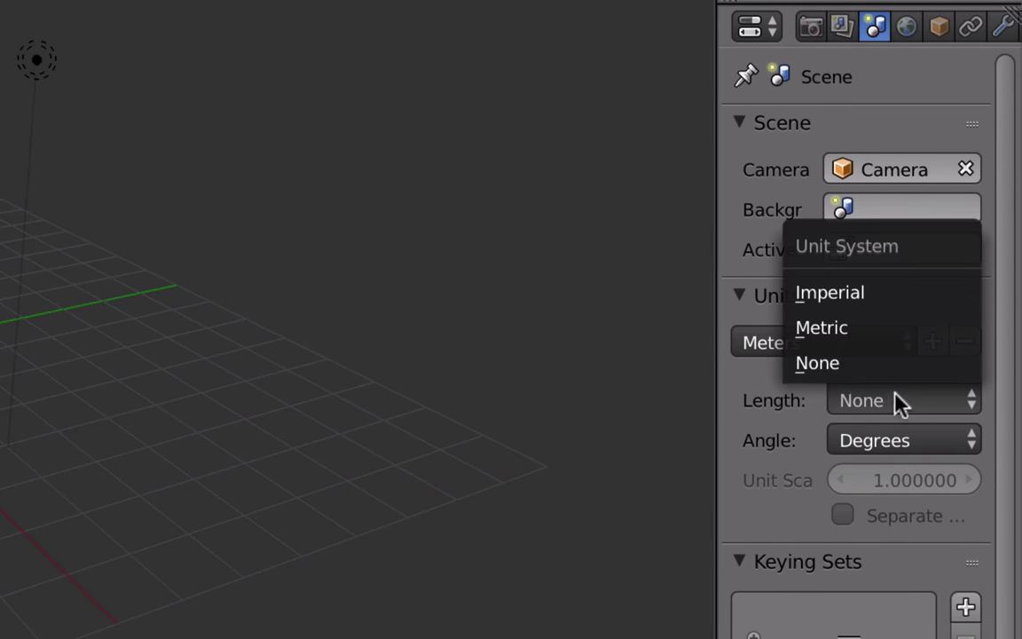
click(866, 328)
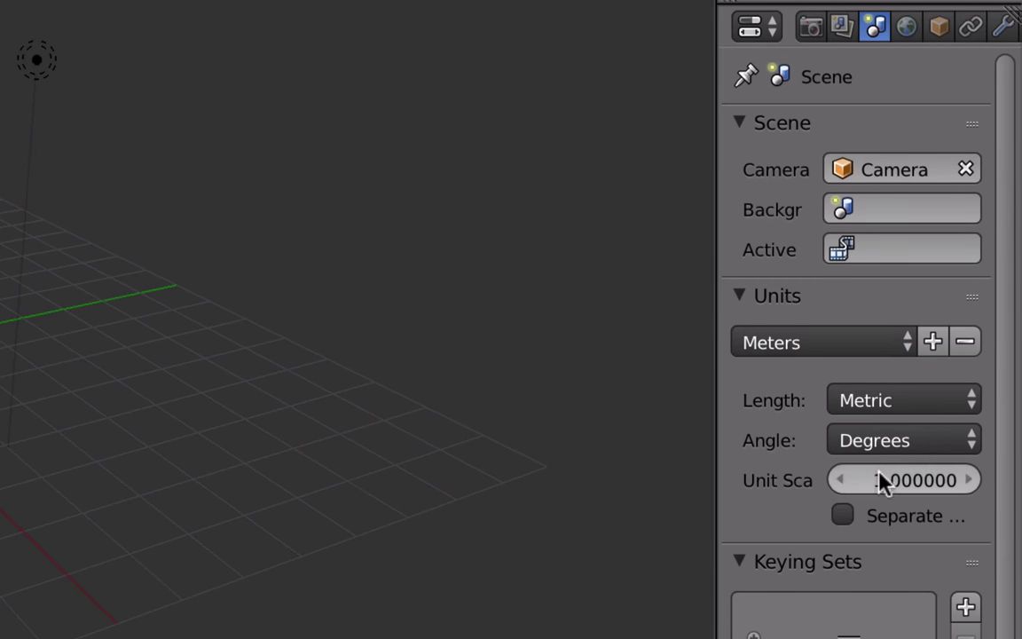
click(876, 478)
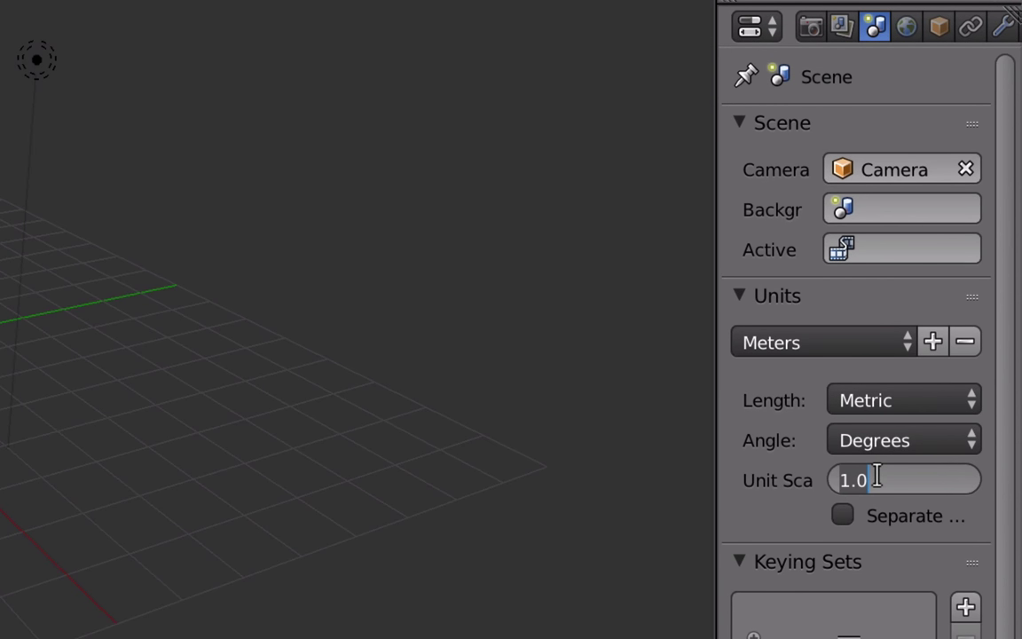
text(0.)
text(01)
key(Return)
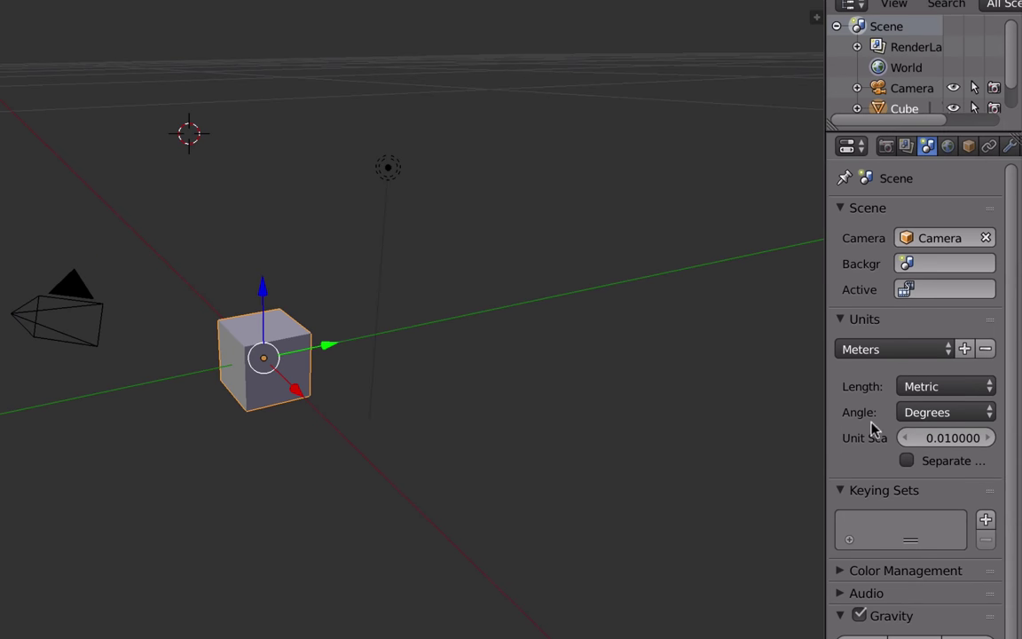
Zoom out the viewport and open the Properties shelf.
scroll(570, 425, down, 2)
scroll(569, 425, down, 1)
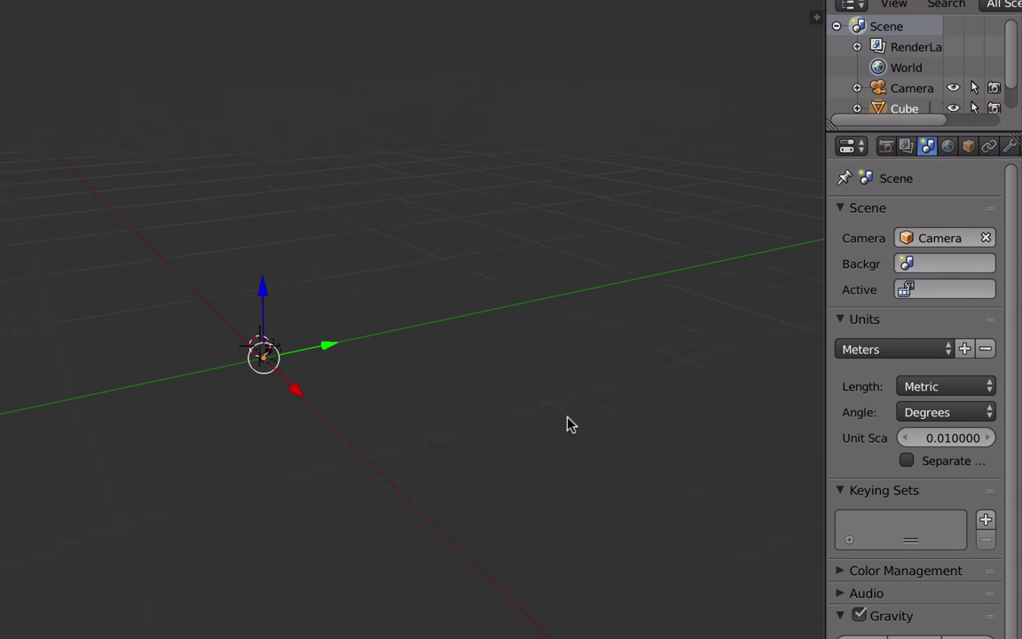
scroll(570, 426, down, 1)
scroll(570, 425, down, 1)
scroll(569, 429, down, 1)
click(816, 16)
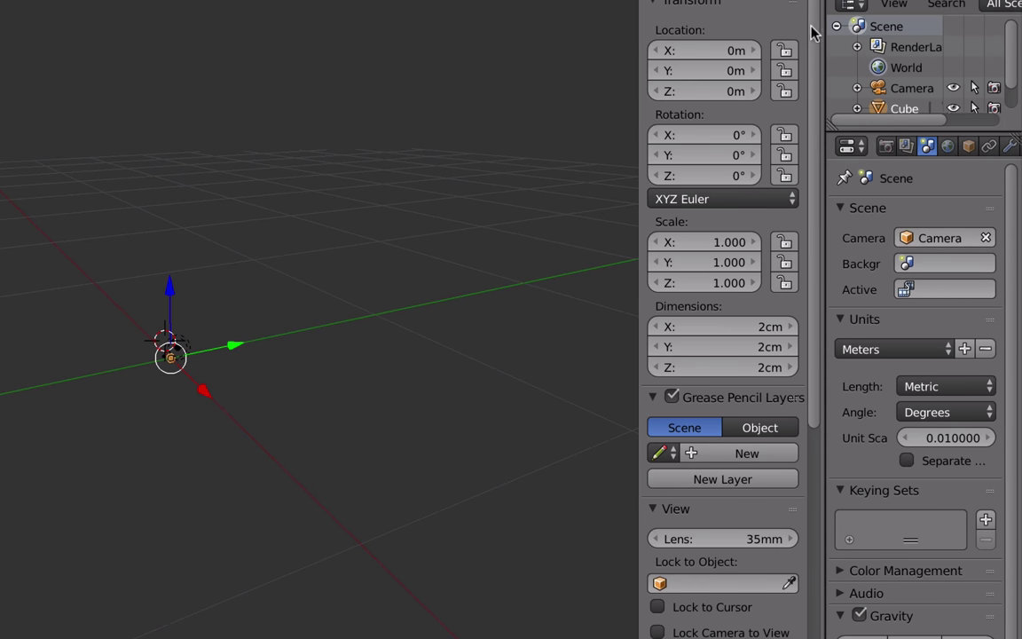
Expand the shelf's Display panel to reveal the Grid Floor settings.
scroll(808, 213, down, 2)
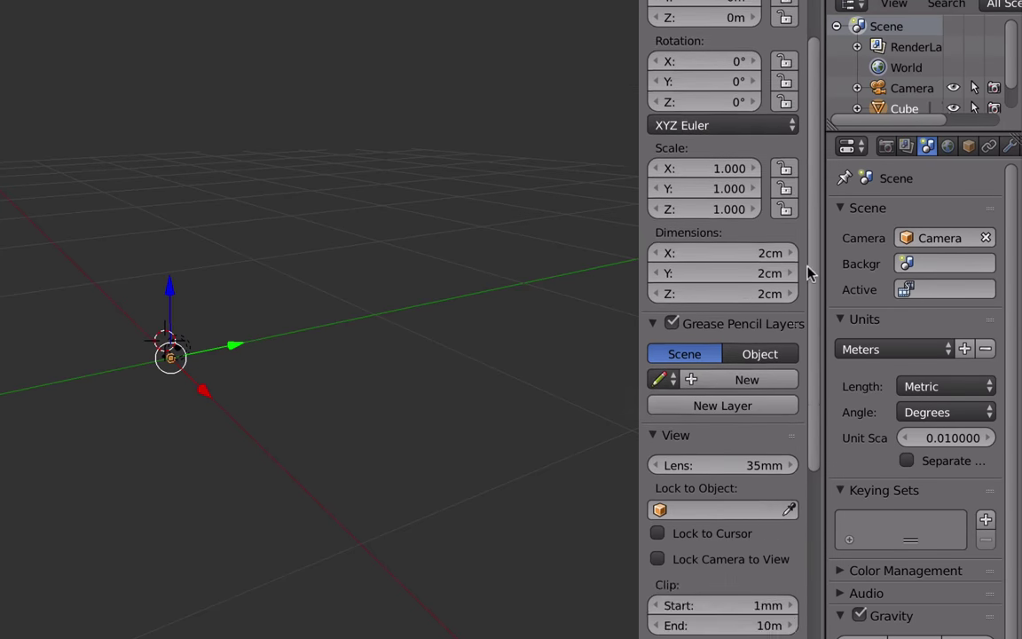
scroll(807, 271, down, 8)
scroll(795, 470, down, 2)
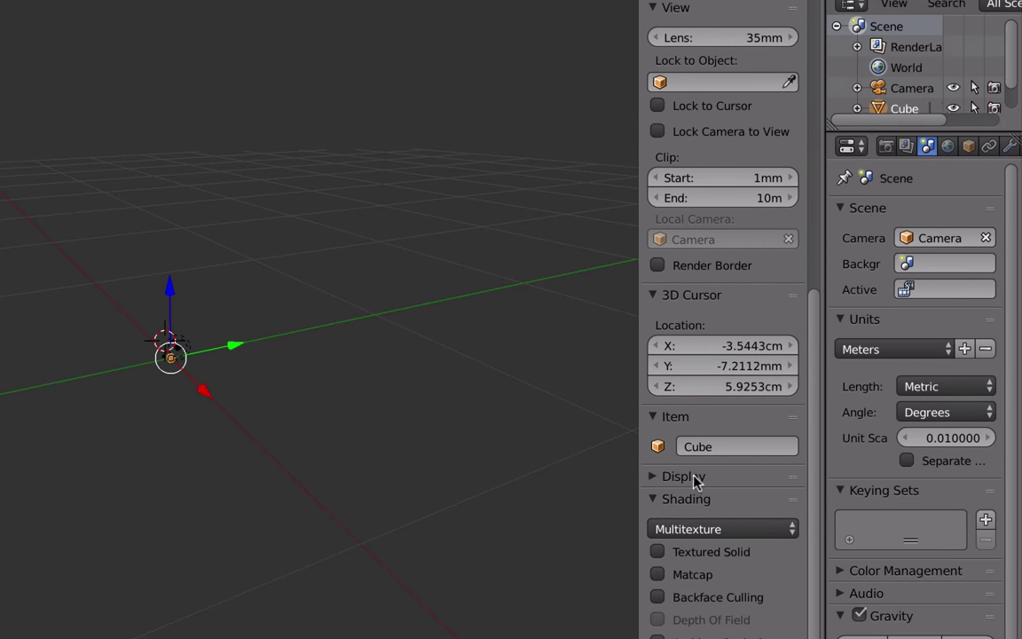
click(654, 476)
scroll(690, 472, up, 2)
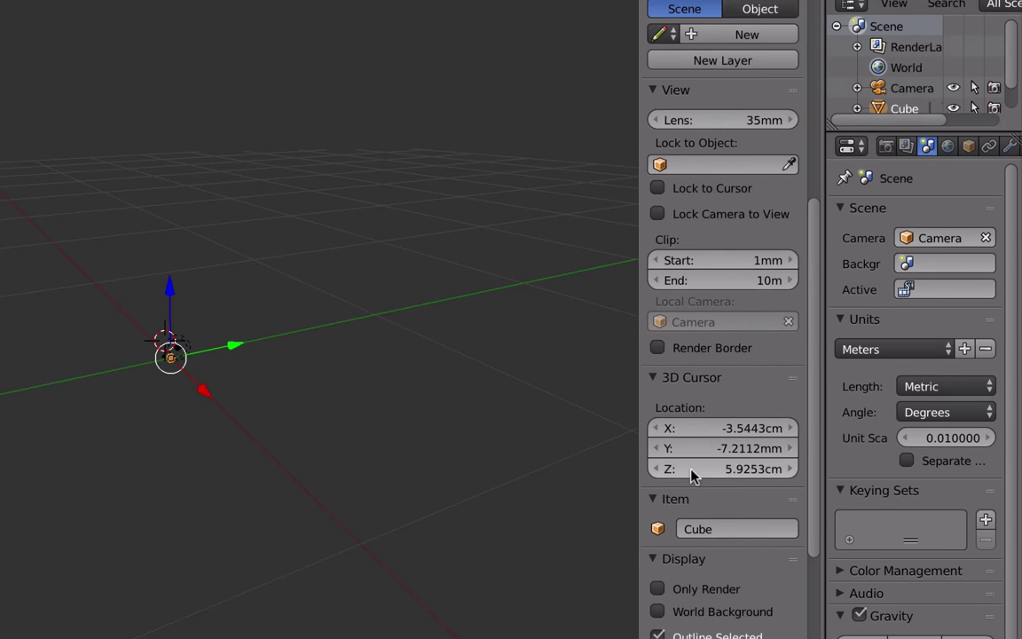
scroll(694, 472, down, 2)
scroll(693, 472, down, 3)
scroll(709, 443, down, 3)
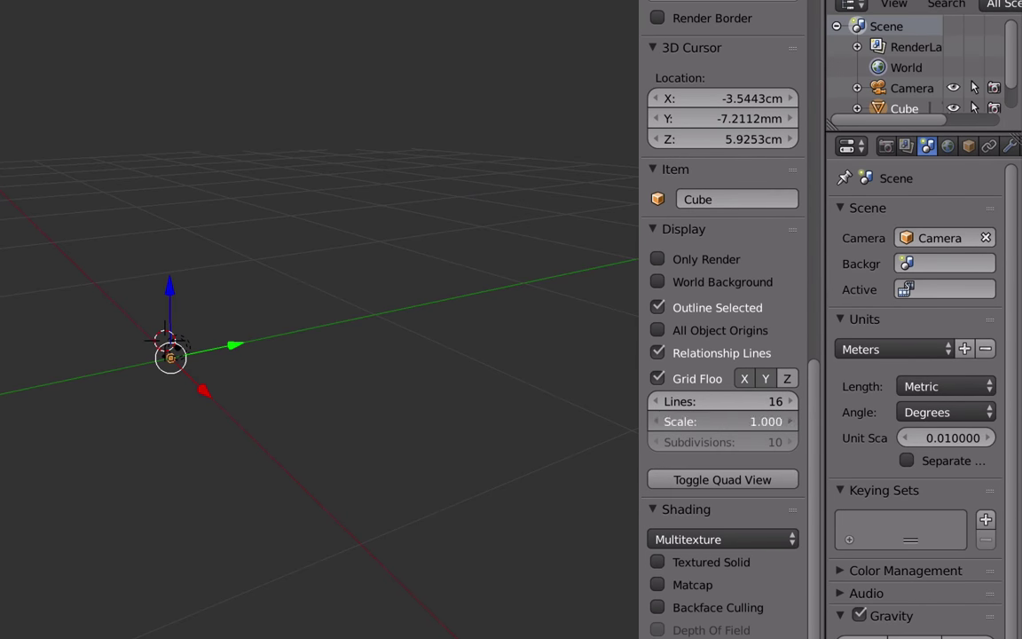
Set the Grid Floor scale to 0.01 and the grid Lines to 10.
click(721, 420)
text(0.01)
key(Return)
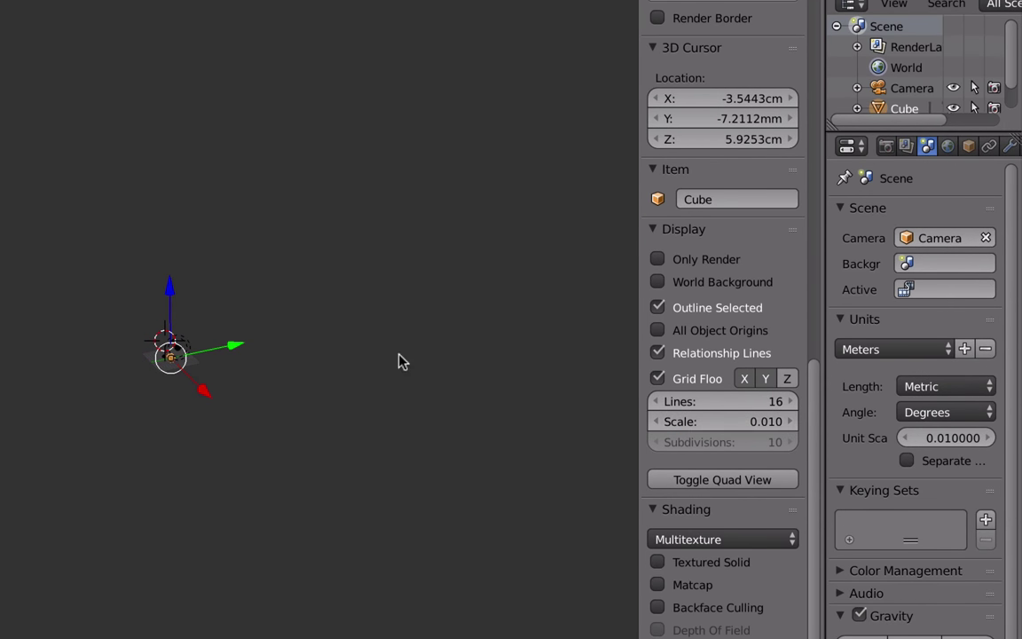
scroll(341, 346, up, 2)
scroll(342, 348, up, 2)
scroll(337, 351, up, 5)
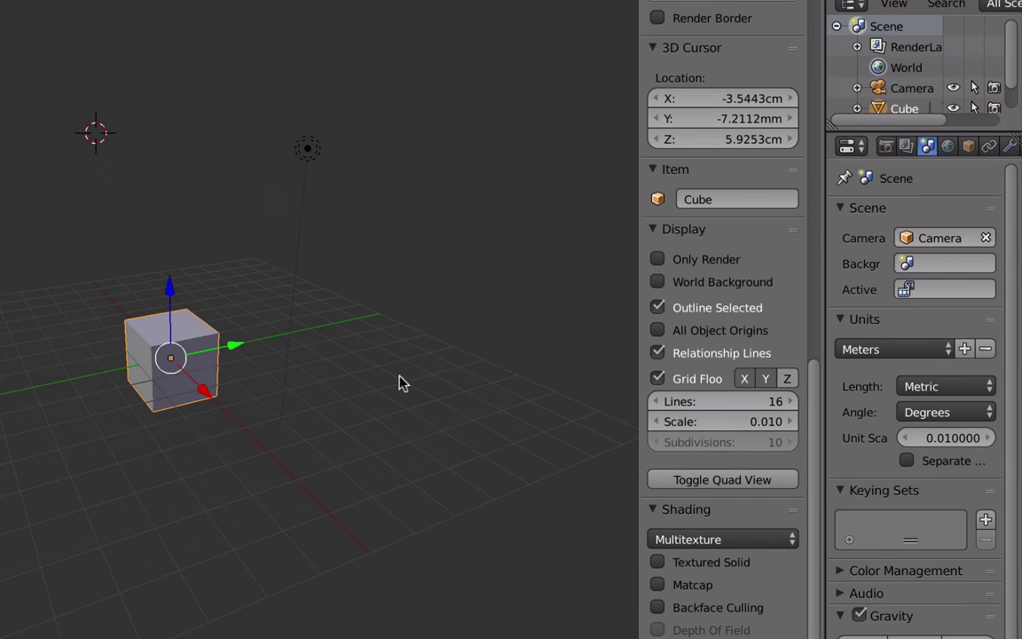
click(735, 401)
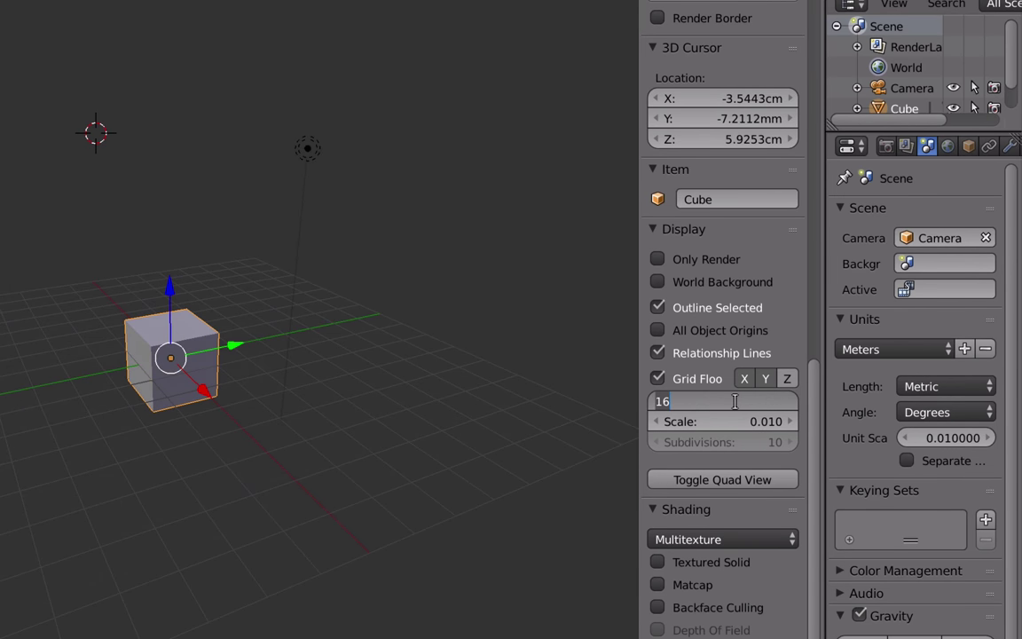
text(10)
key(Return)
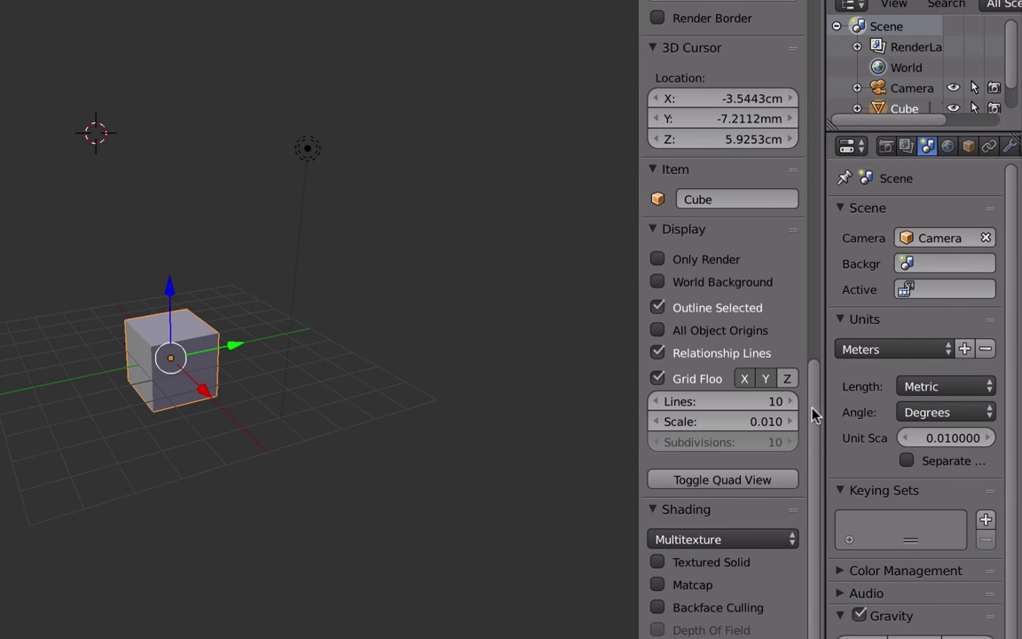
Stretch the cube wider along X and flatten it to 2 mm tall.
drag(814, 412, 847, 18)
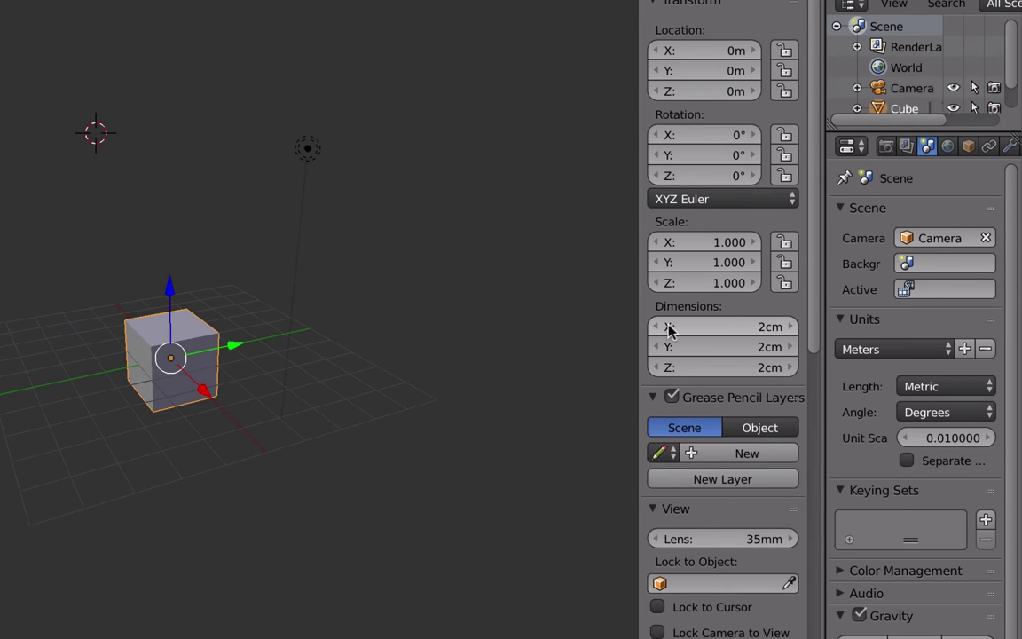
mouse_move(668, 327)
mouse_down()
mouse_move(763, 326)
mouse_move(709, 326)
mouse_move(762, 347)
mouse_up()
drag(703, 367, 683, 367)
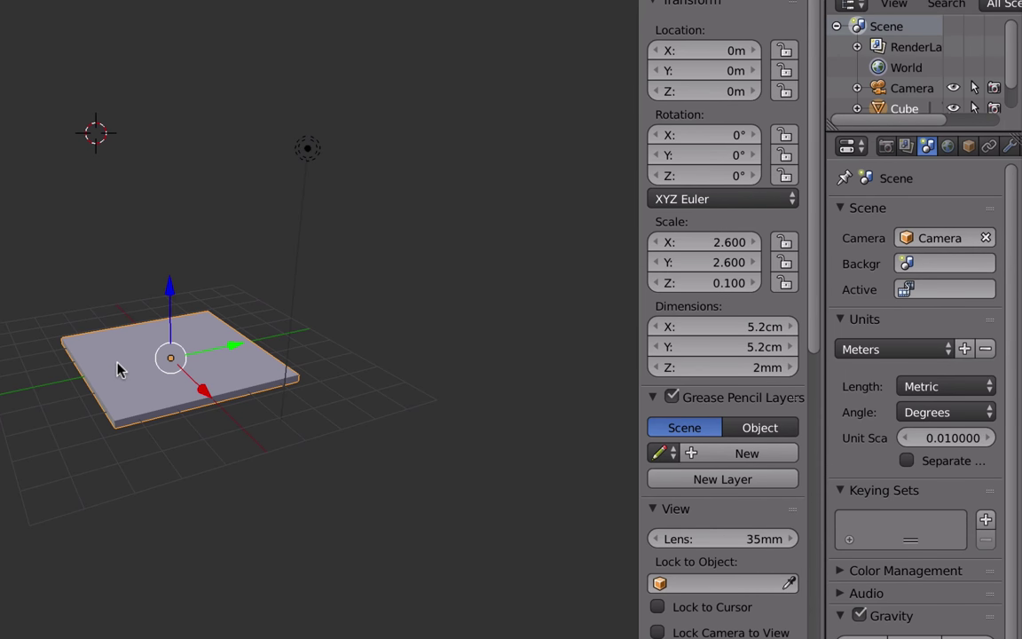
Delete the flat plane and the camera, leaving only the lamp.
key(x)
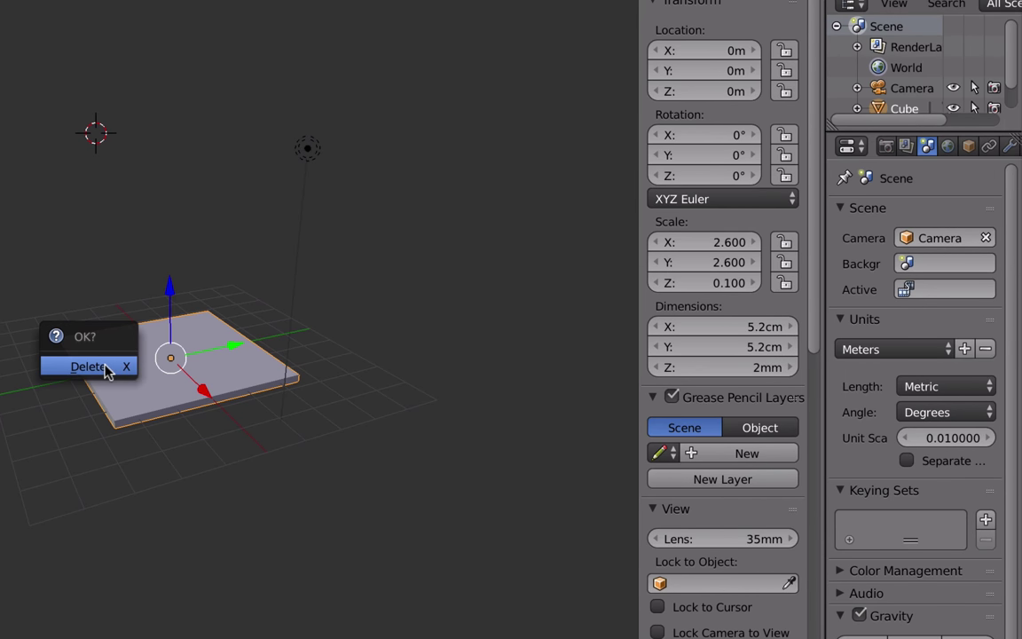
click(108, 368)
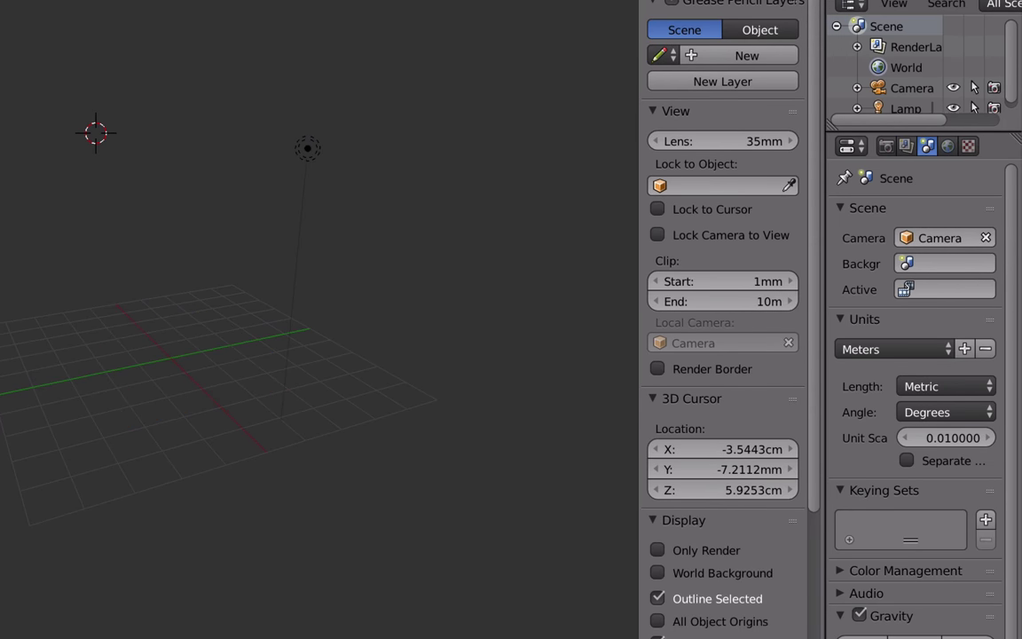
click(912, 88)
key(x)
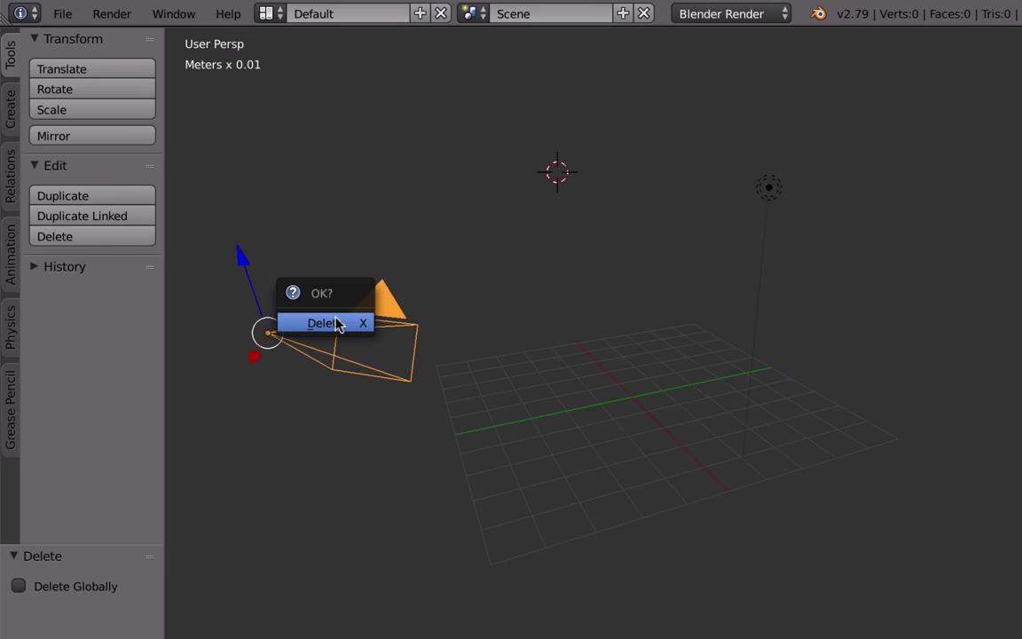
click(330, 321)
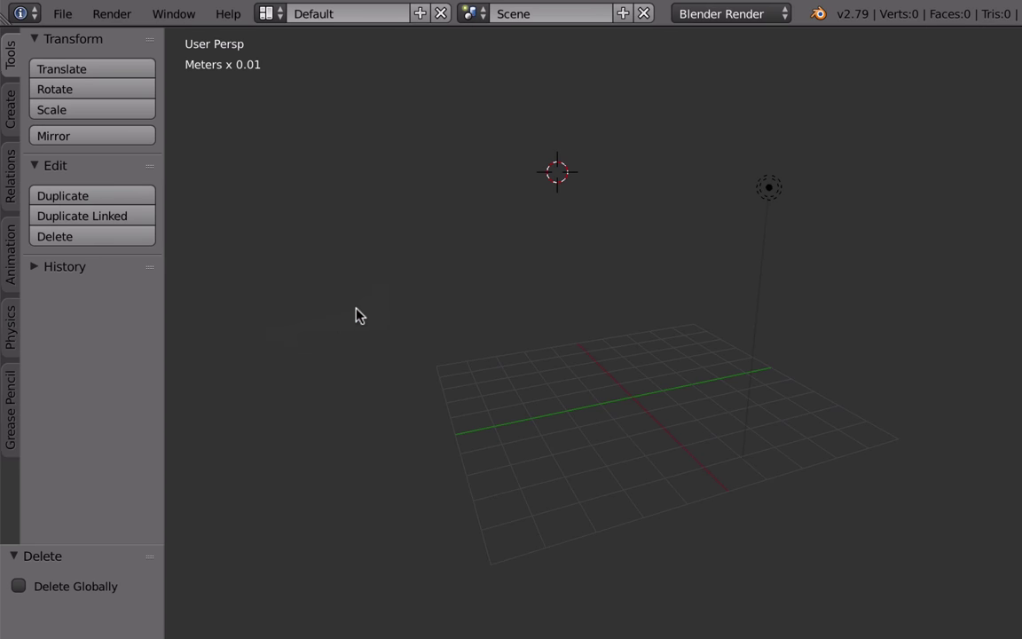
Save the scene with File > Save As, replacing the 'untitled' file name.
click(62, 13)
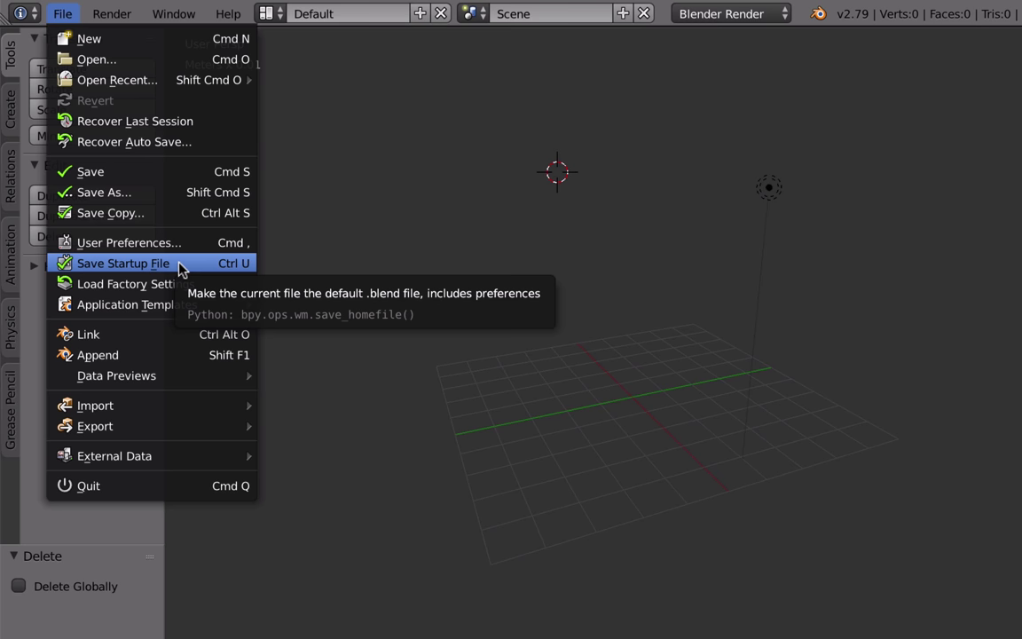
click(158, 194)
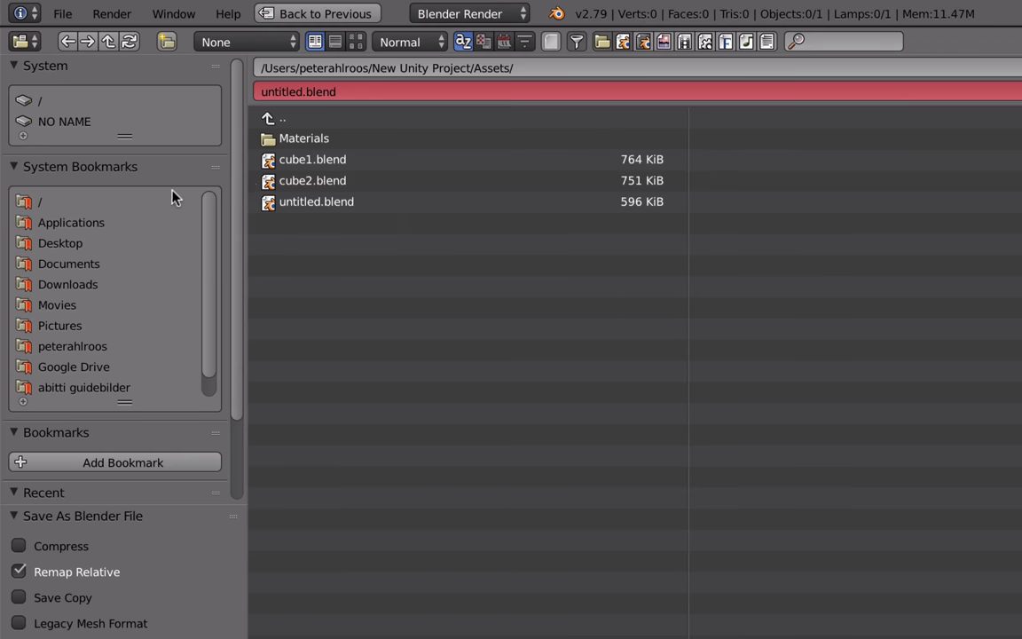
click(298, 93)
drag(301, 93, 247, 91)
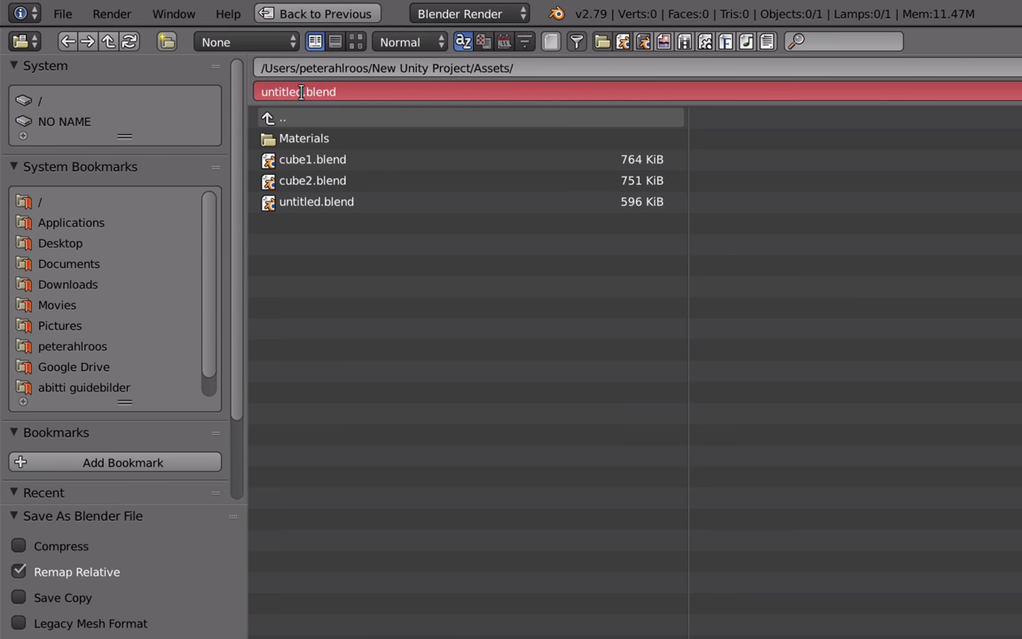
key(Escape)
key(Escape)
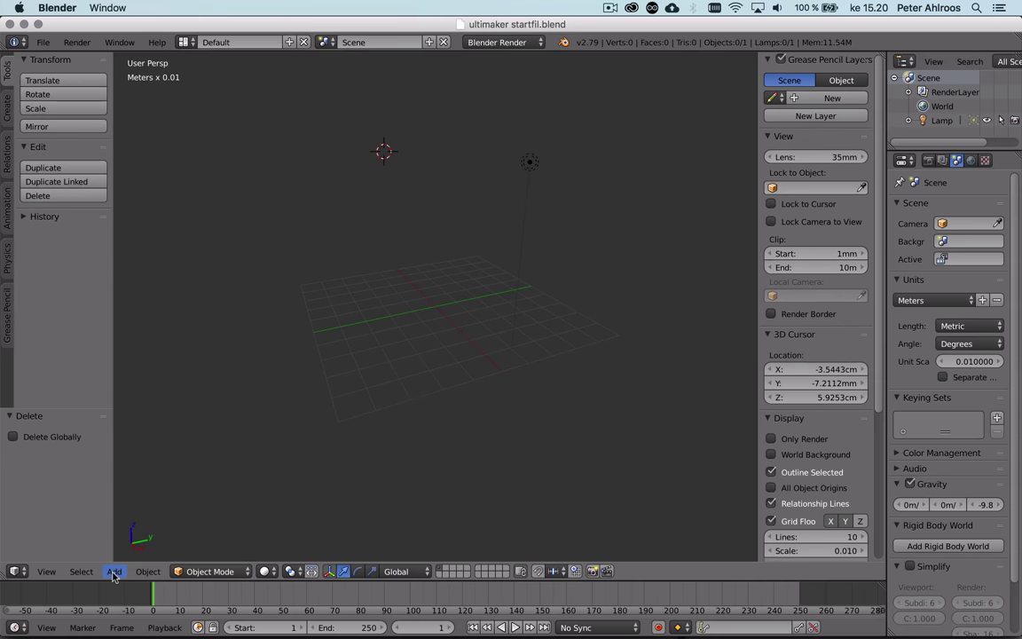
Add a mesh cube and drag it down along Z onto the grid floor.
click(114, 572)
mouse_move(151, 554)
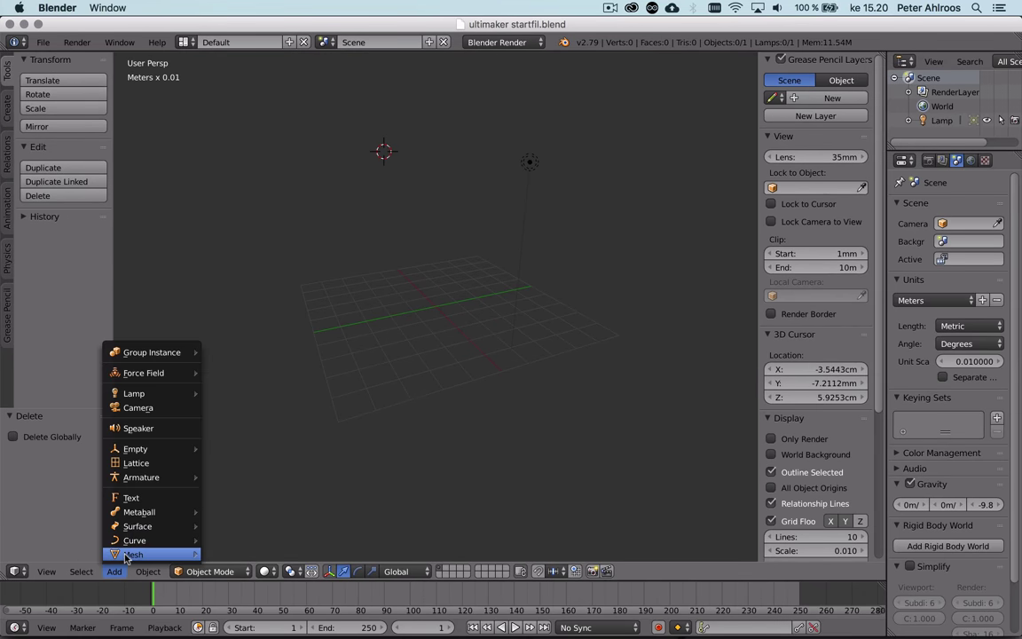
click(256, 434)
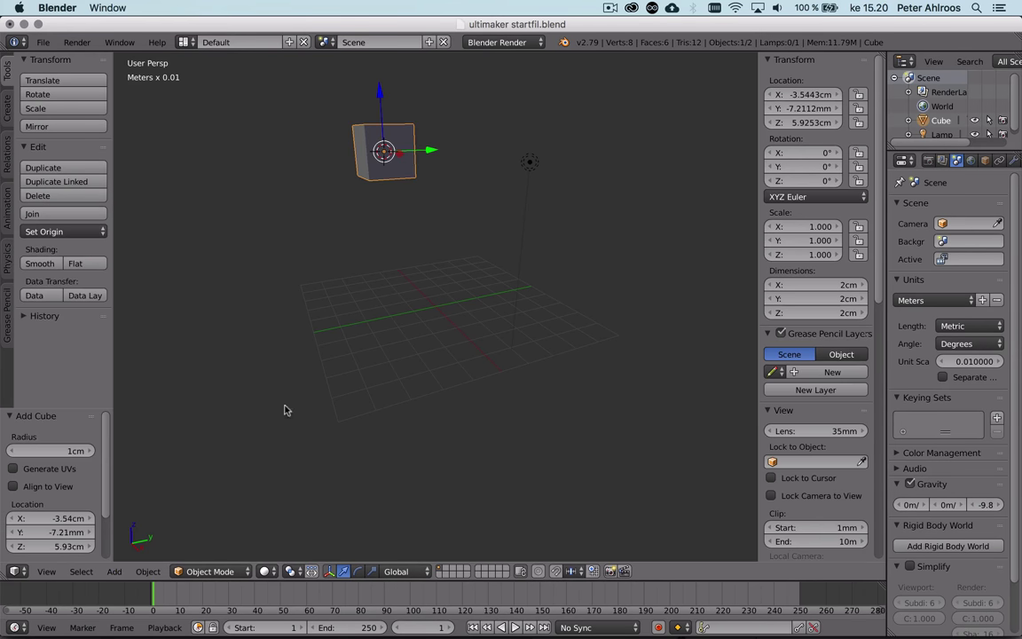
drag(378, 93, 391, 222)
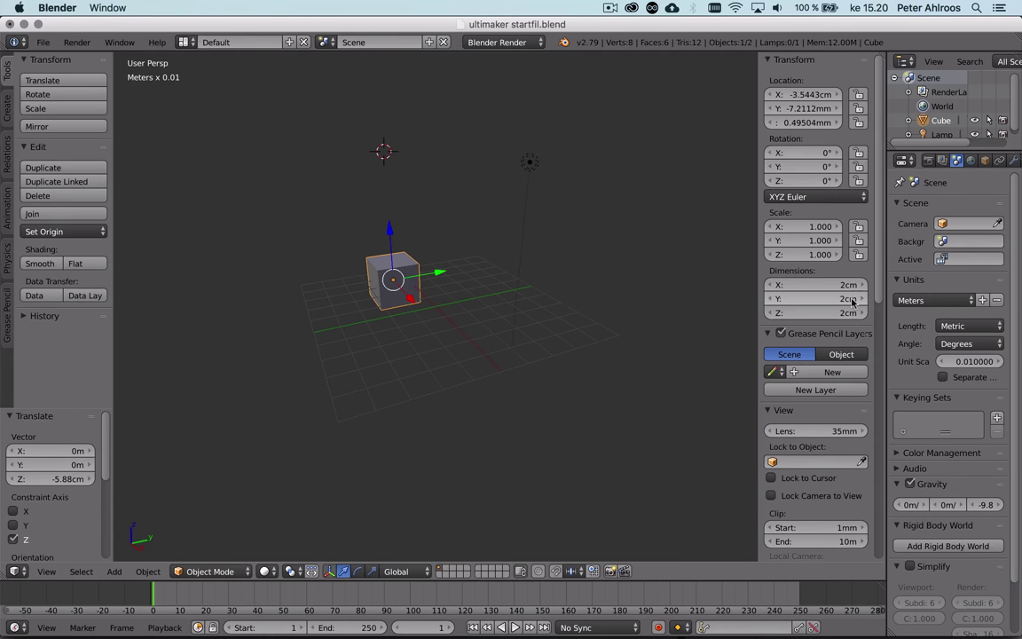
click(43, 42)
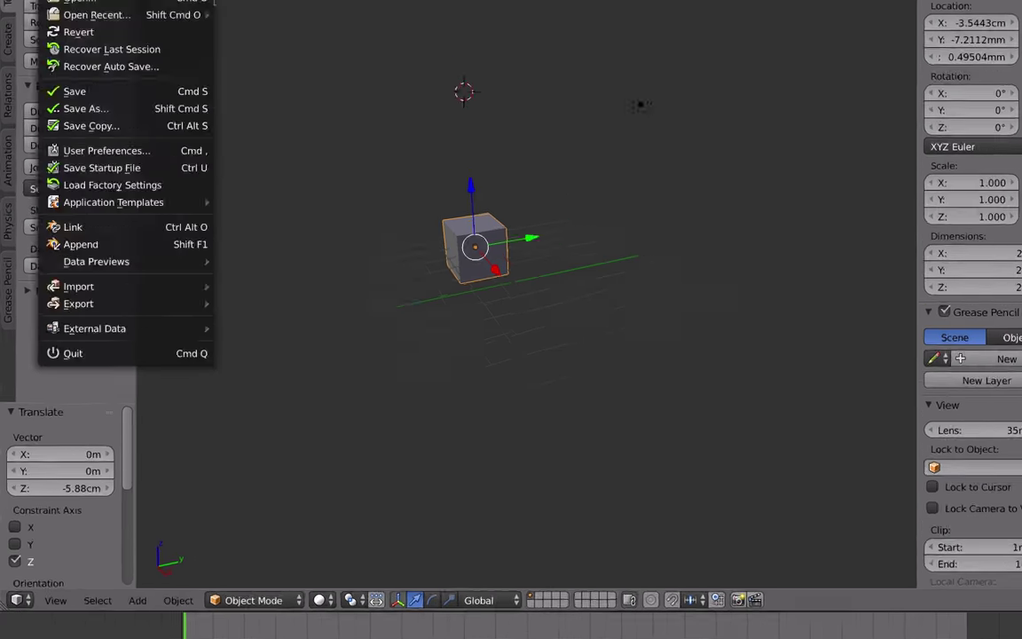
mouse_move(130, 212)
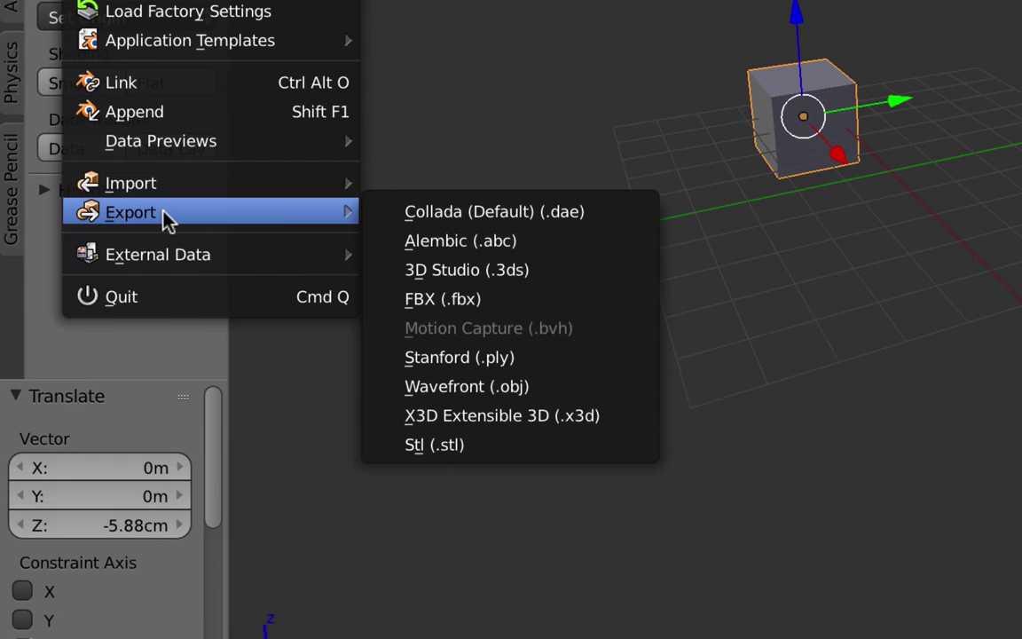
Export the cube as ultimaker startfil.stl with an export scale of 10.
click(477, 443)
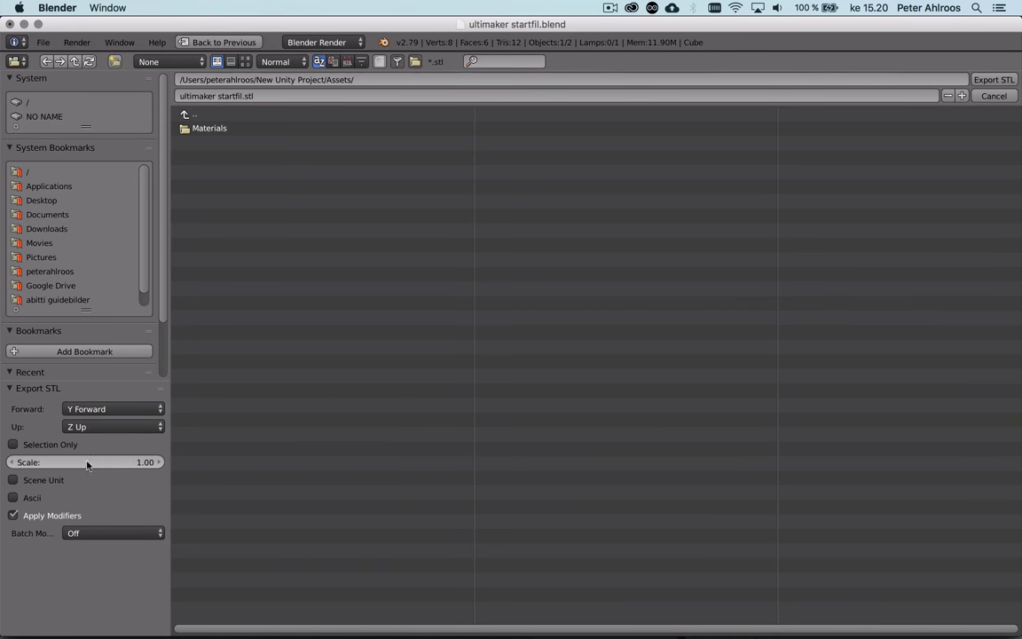
click(46, 461)
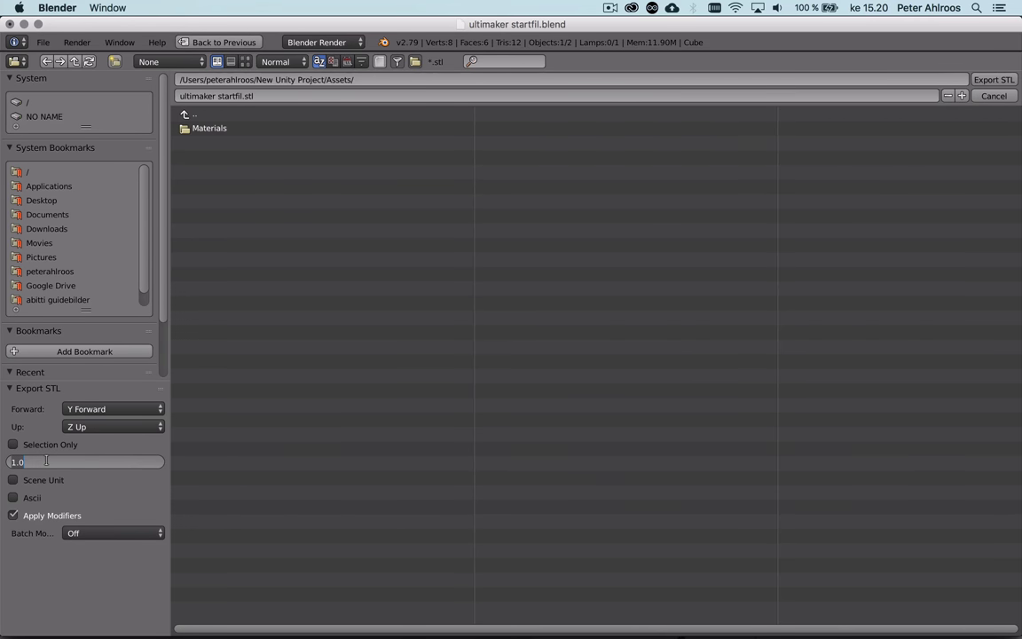
text(10)
key(Return)
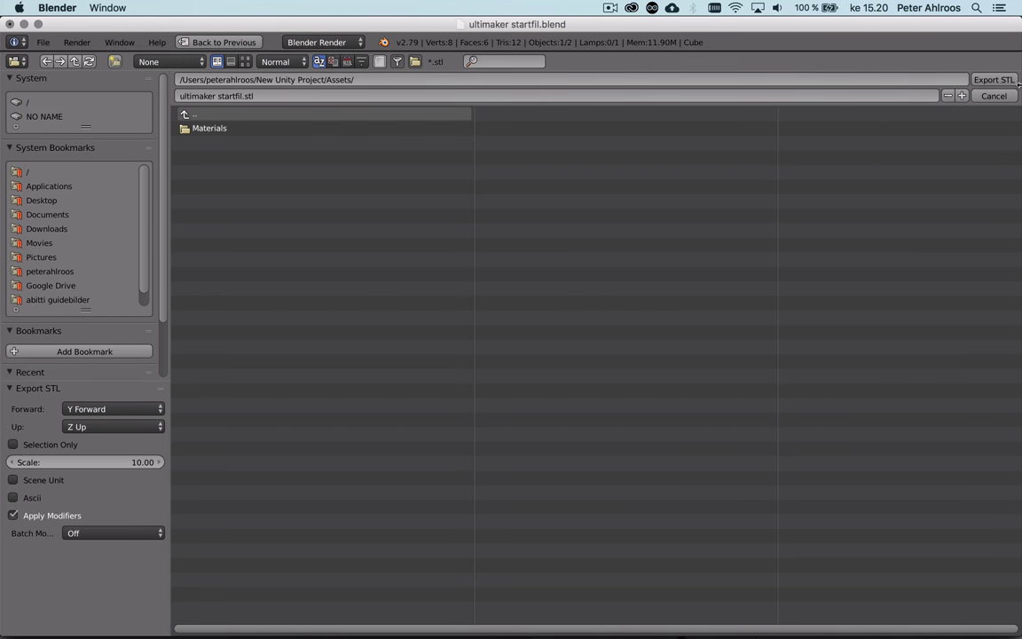
click(993, 79)
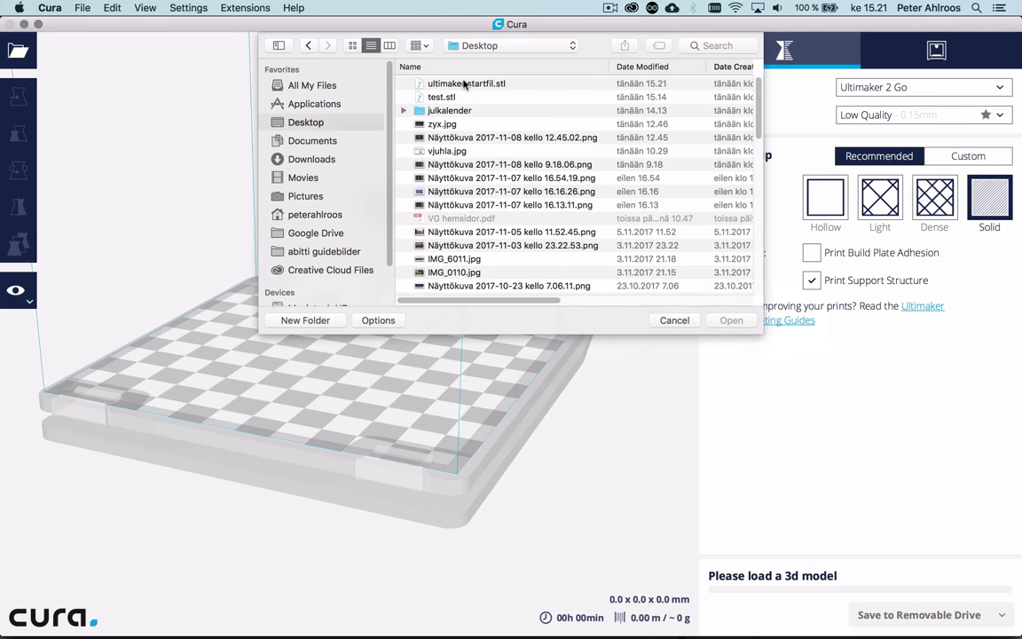
Open ultimaker startfil.stl from the Desktop in Cura as a 20 x 20 x 20 mm cube.
double_click(464, 84)
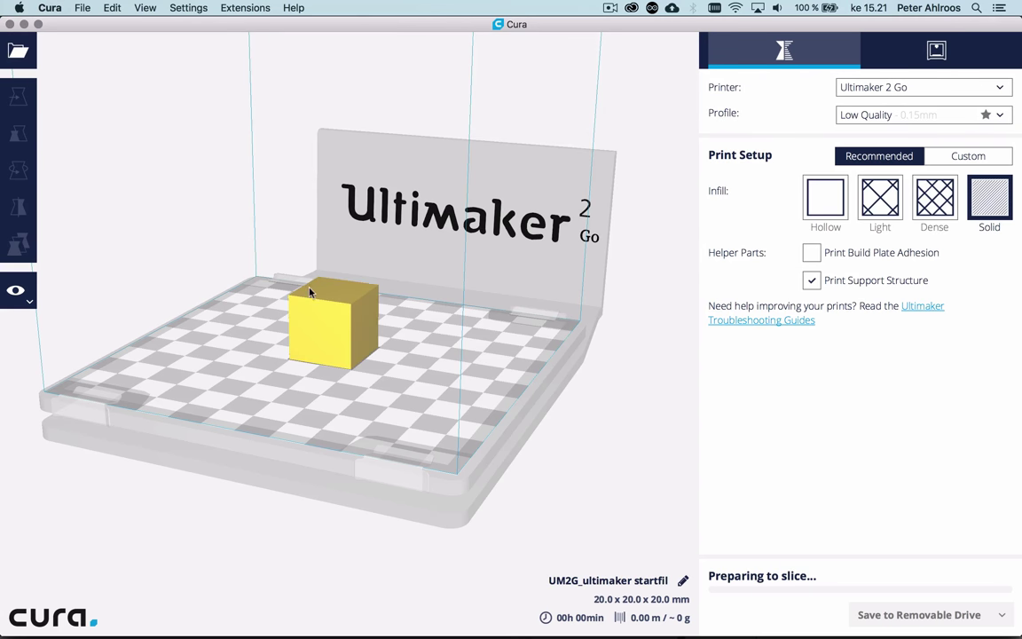